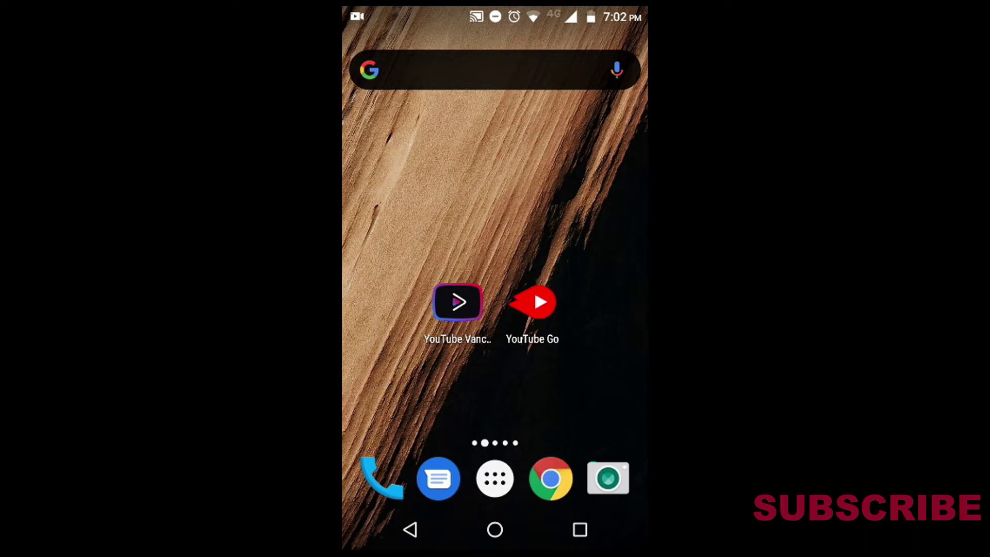
- Launch YouTube Go from the app drawer by way of the Play Store
left_click(495, 480)
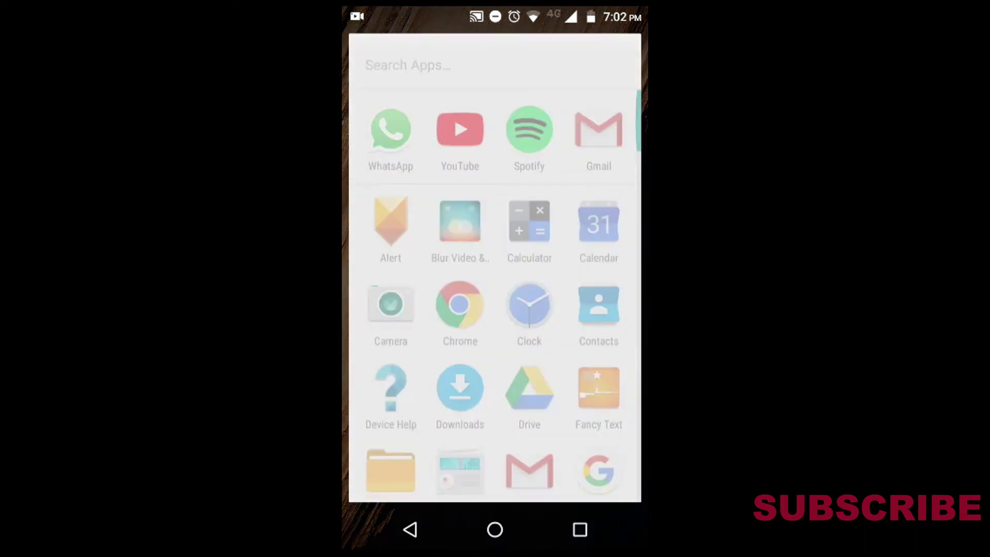
scroll(495, 294, "down", 5)
scroll(495, 294, "down", 2)
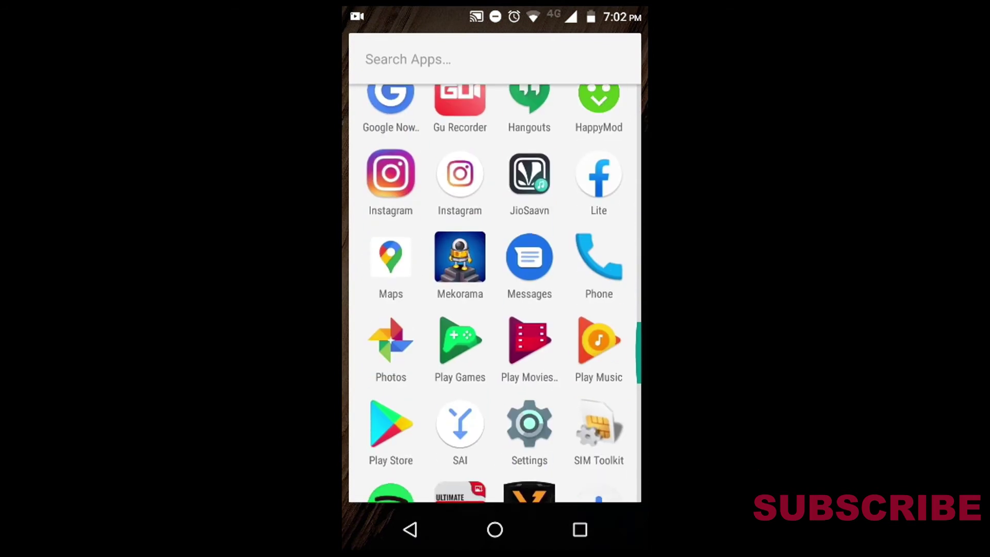
left_click(390, 426)
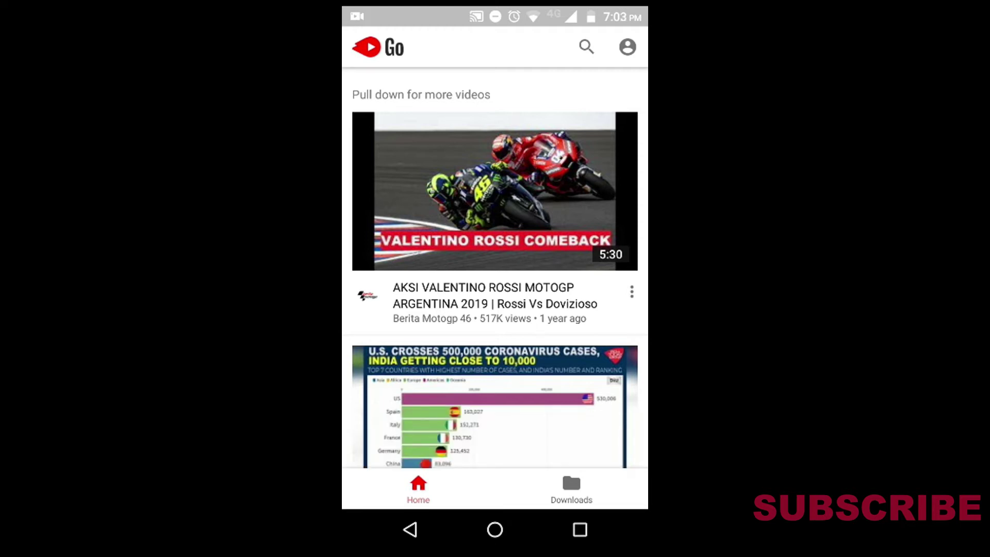
- Search for 'Zayd Gaming' and open the subscribed channel's All videos list
left_click(587, 47)
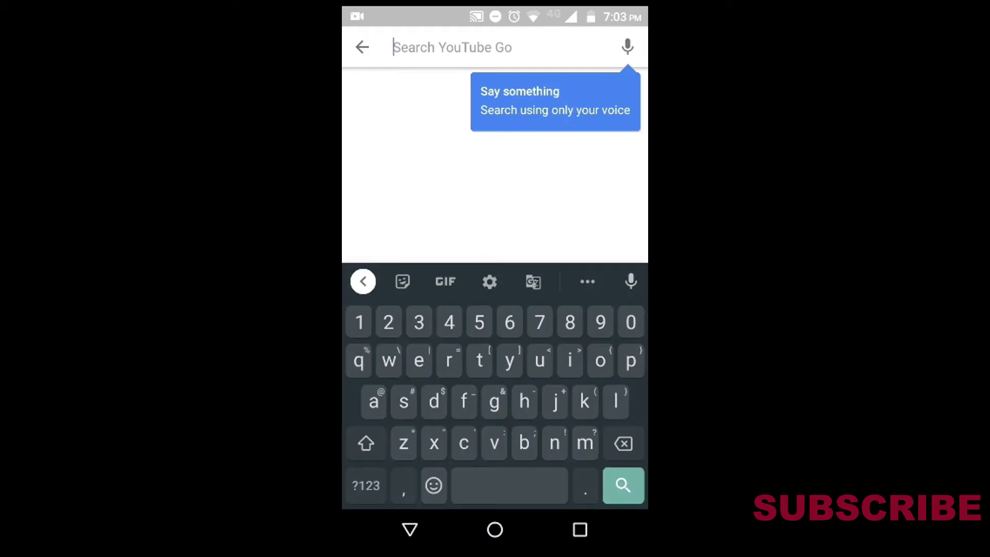
left_click(366, 444)
type("Zayd ")
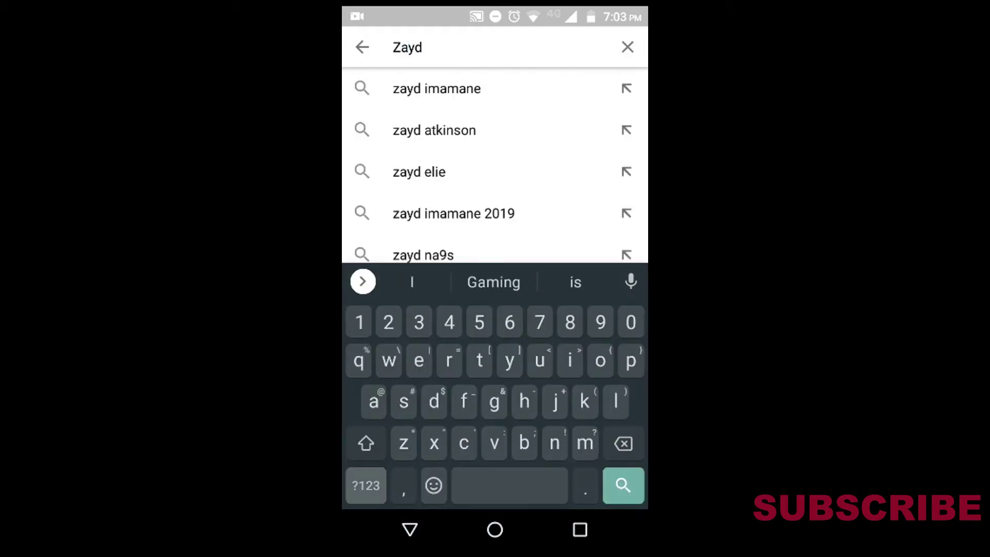
type("8*9")
key("BackSpace")
key("BackSpace")
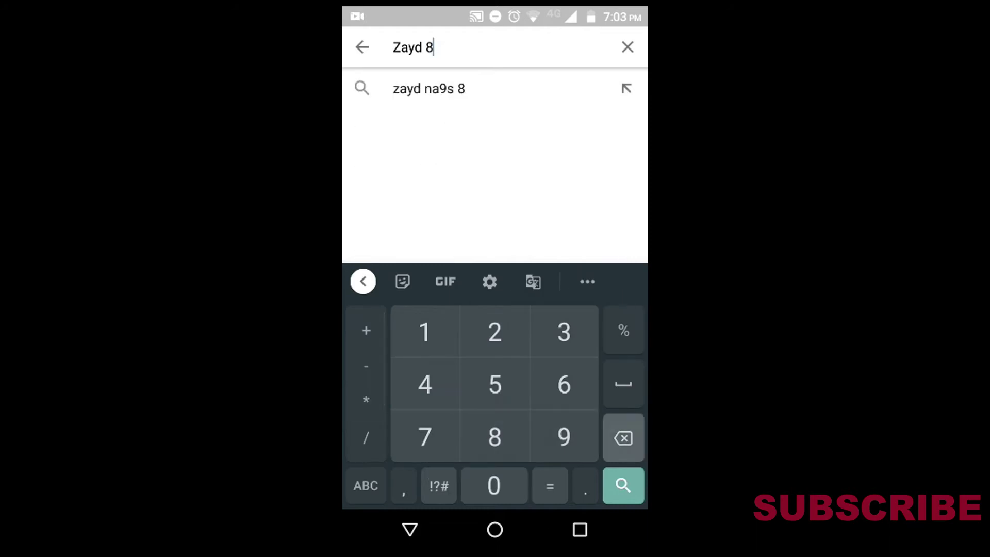
key("BackSpace")
left_click(366, 485)
type("Gaming")
left_click(494, 283)
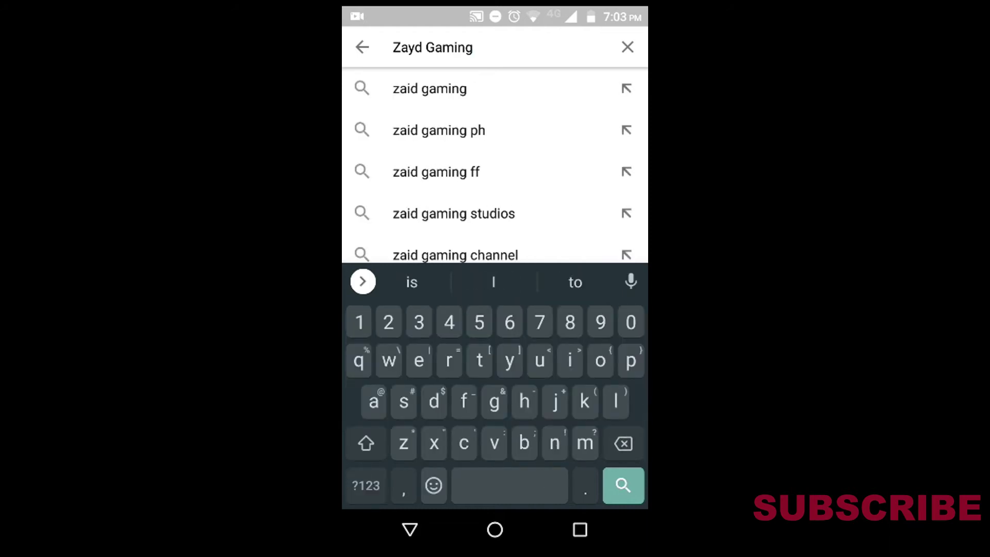
left_click(623, 486)
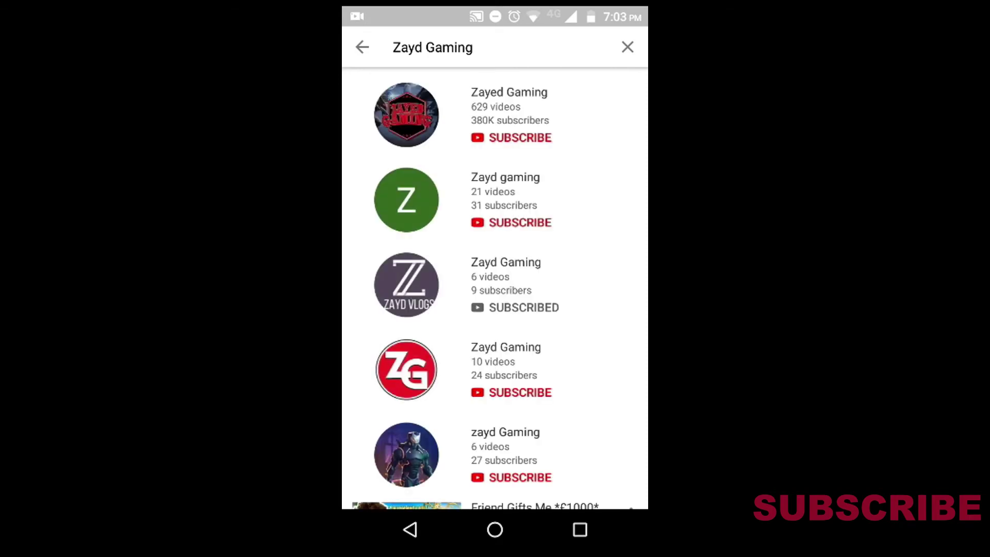
left_click(407, 284)
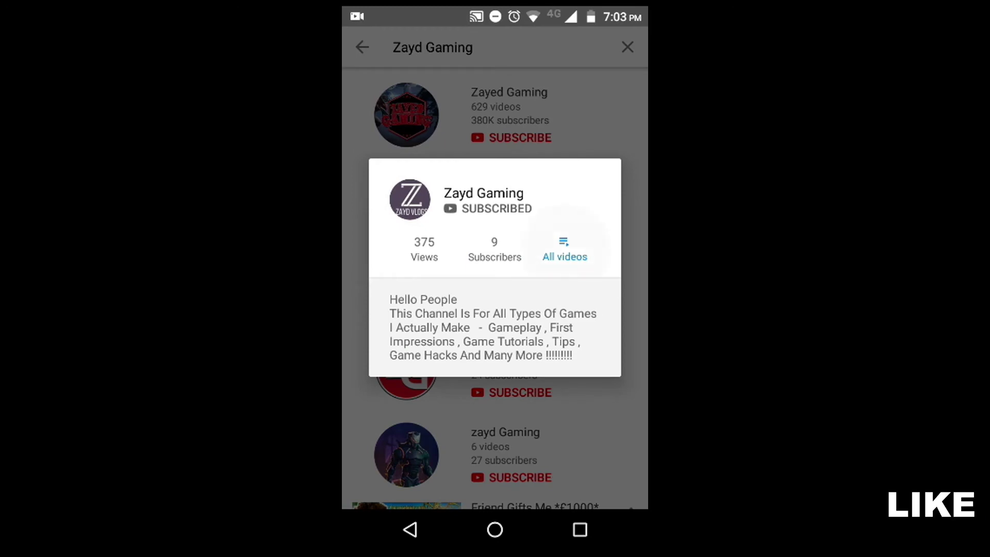
left_click(565, 248)
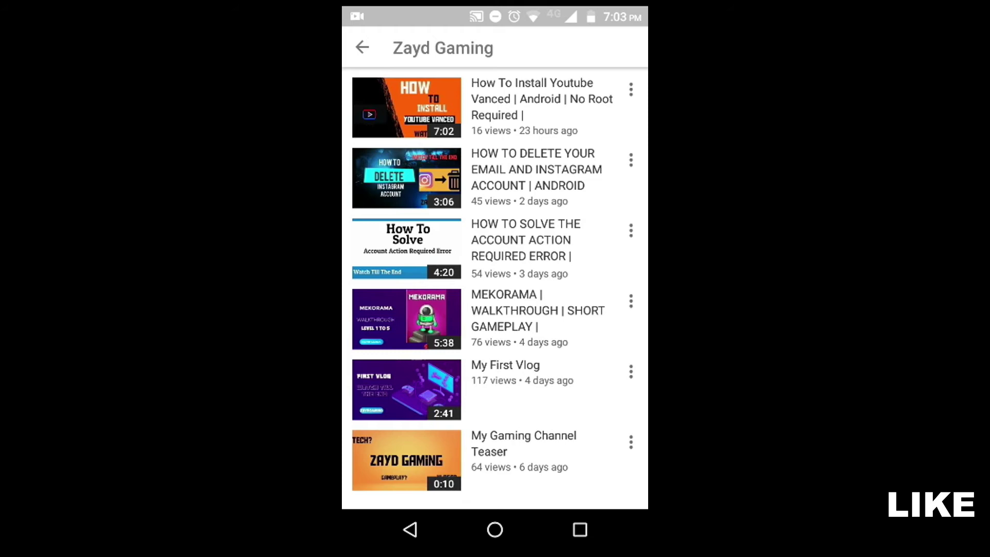
- Download 'How to Delete Your Email and Instagram Account' in Standard quality (6.9 MB)
left_click(631, 159)
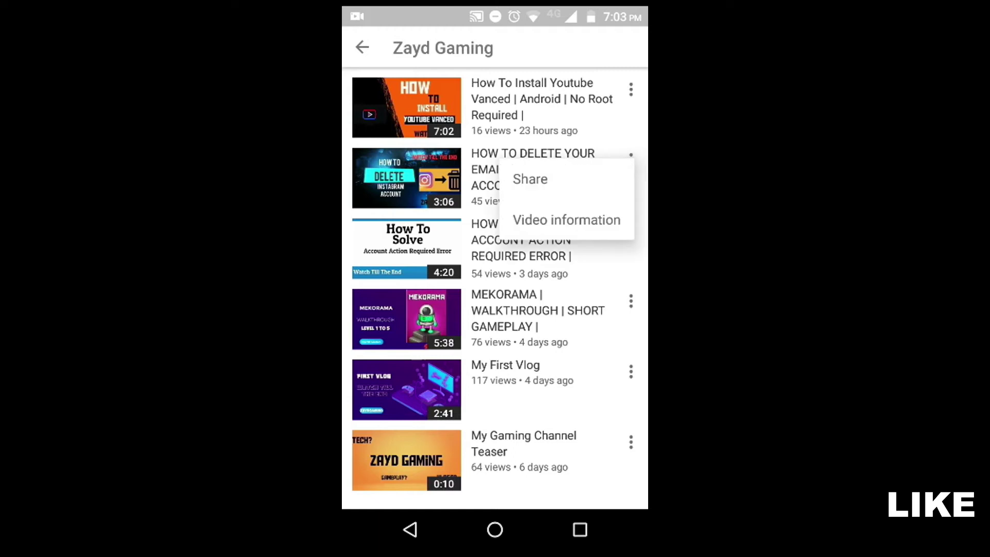
left_click(565, 200)
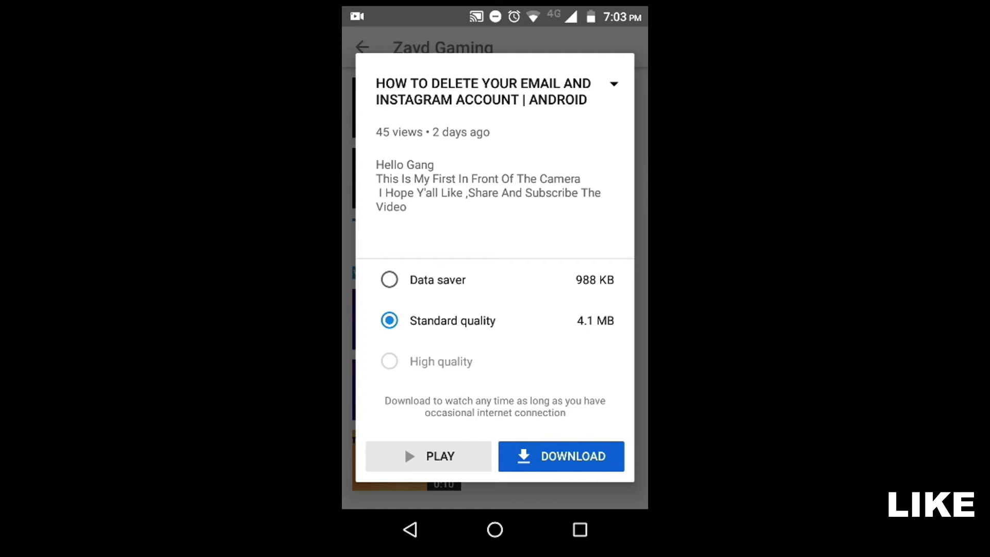
left_click(561, 456)
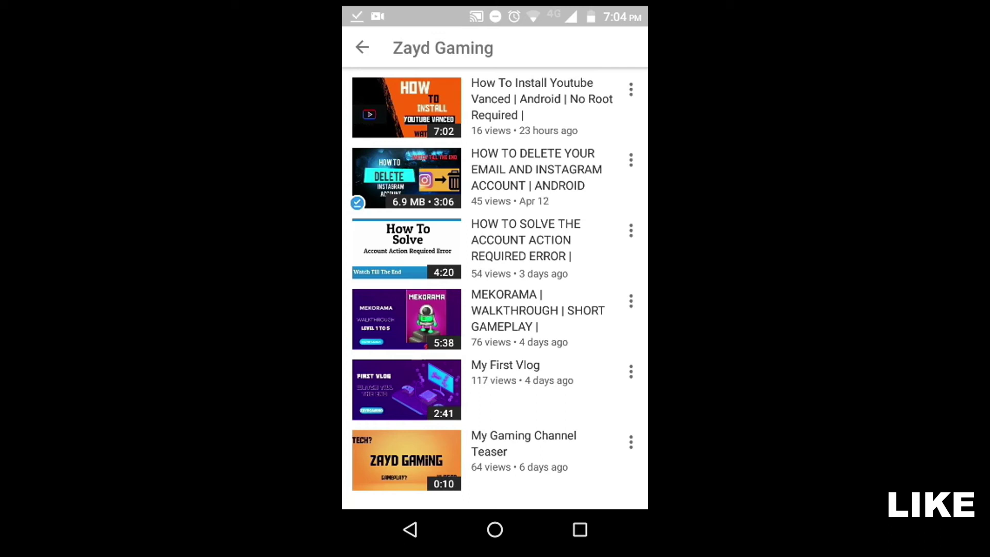
- Return to the home feed, refresh it, and show the Downloads list
left_click(410, 530)
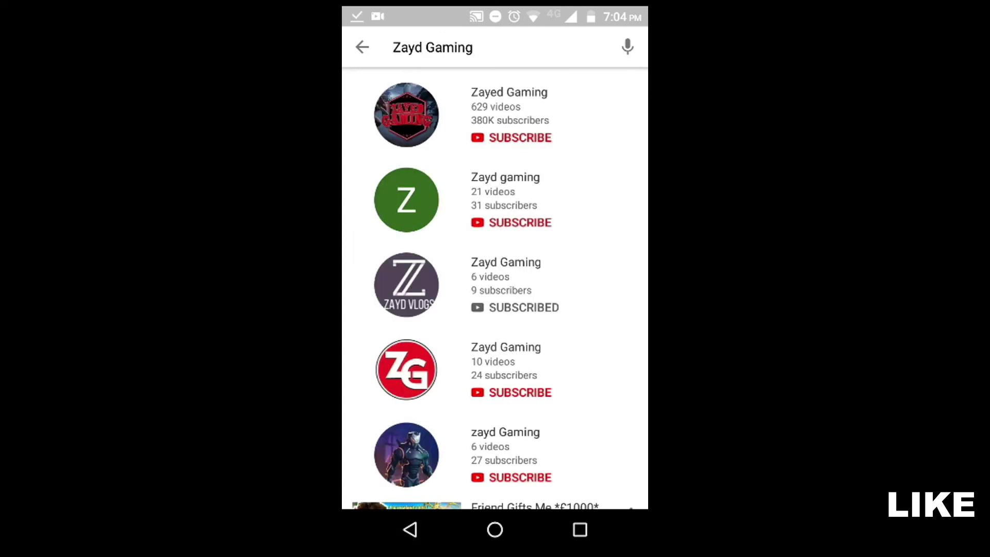
left_click(411, 530)
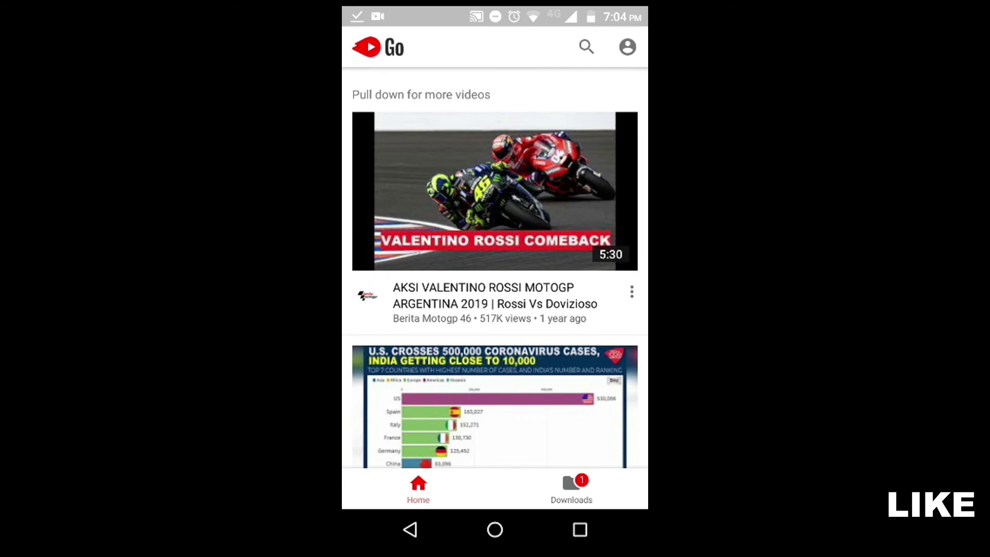
left_click_drag(496, 154, 495, 325)
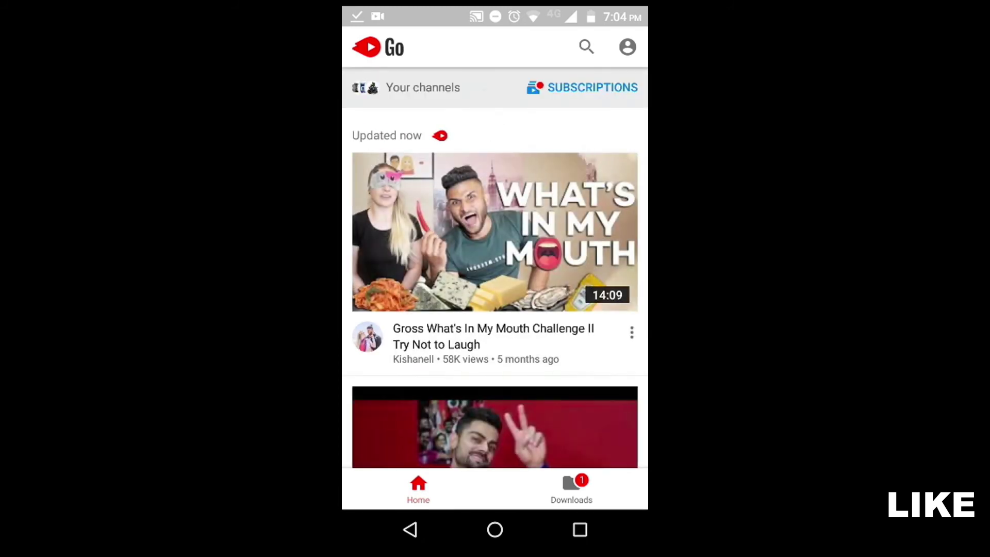
left_click(571, 490)
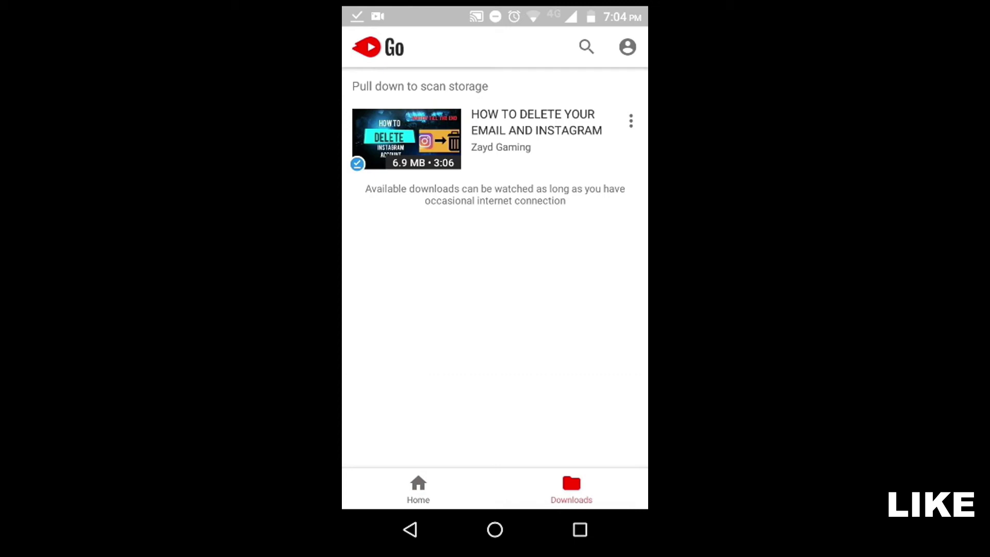
- Open the downloaded video's share-link sheet, then dismiss it
left_click(631, 121)
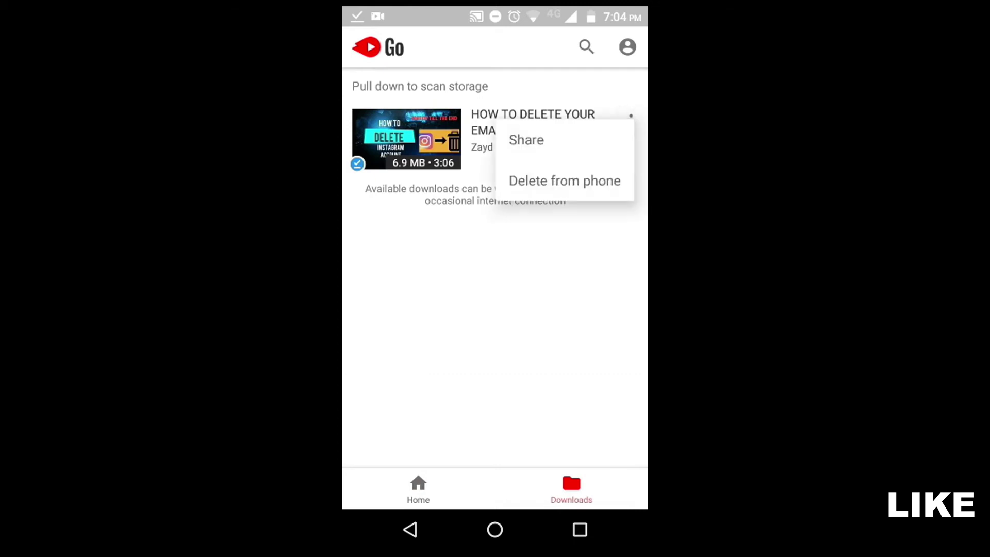
left_click(526, 140)
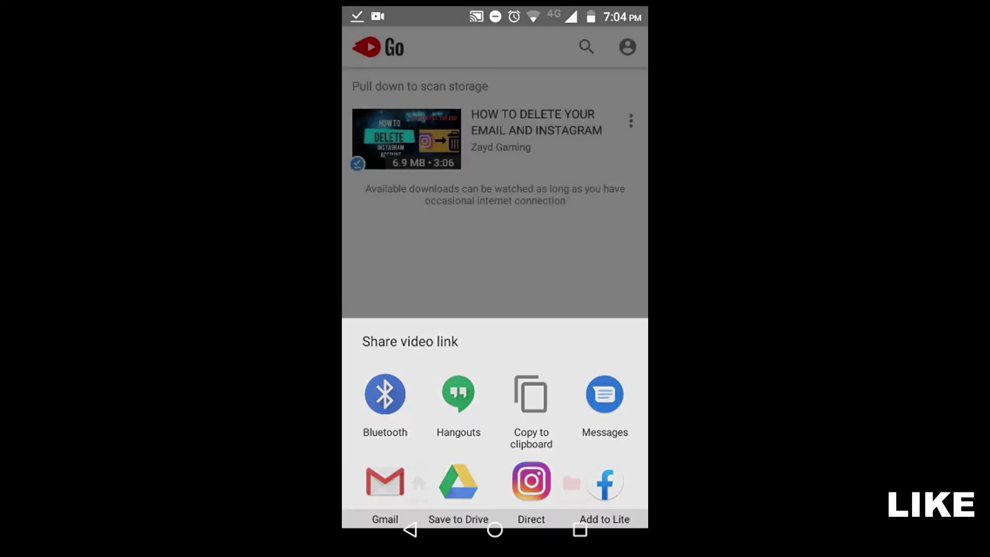
key("Escape")
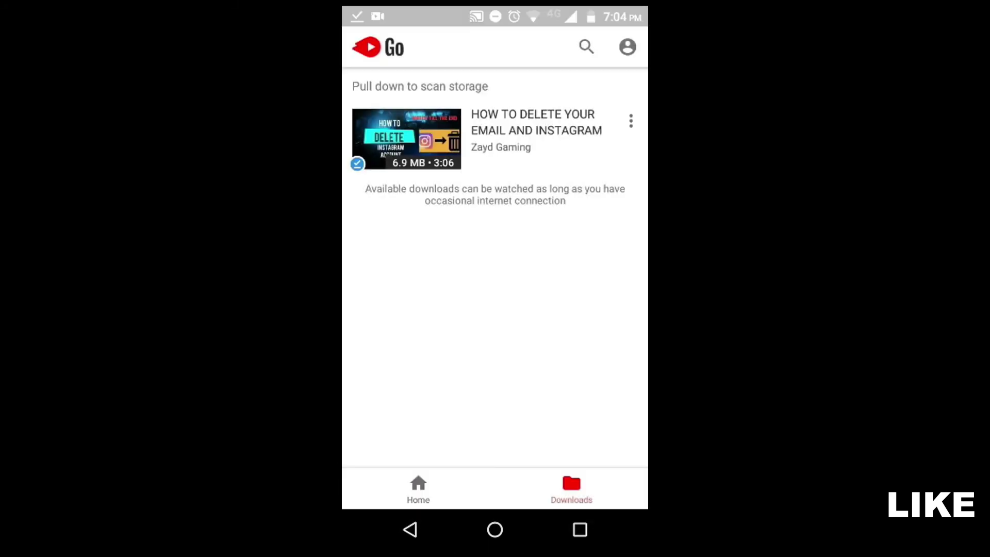
left_click(631, 120)
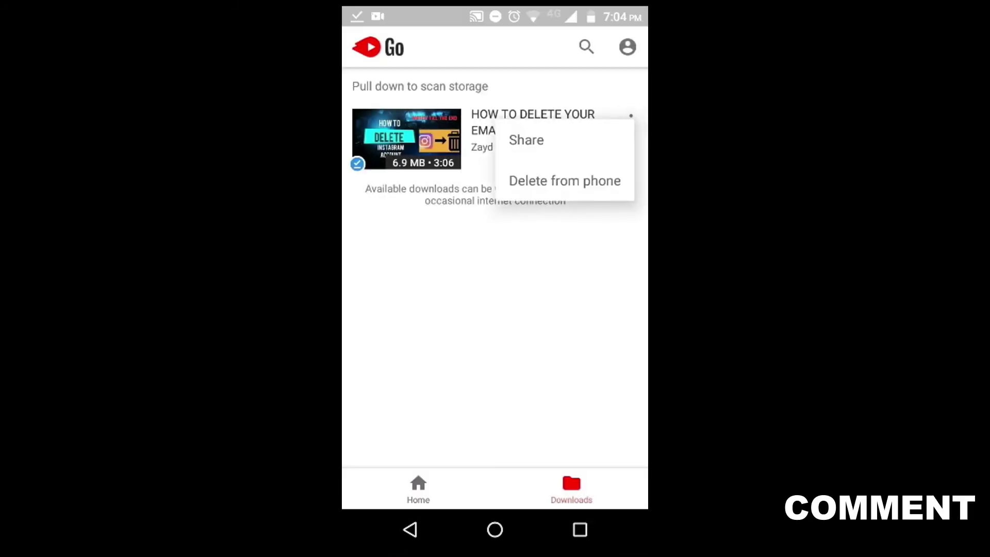
left_click(526, 140)
mouse_move(495, 322)
left_mouse_down()
mouse_move(496, 216)
mouse_move(496, 480)
left_mouse_up()
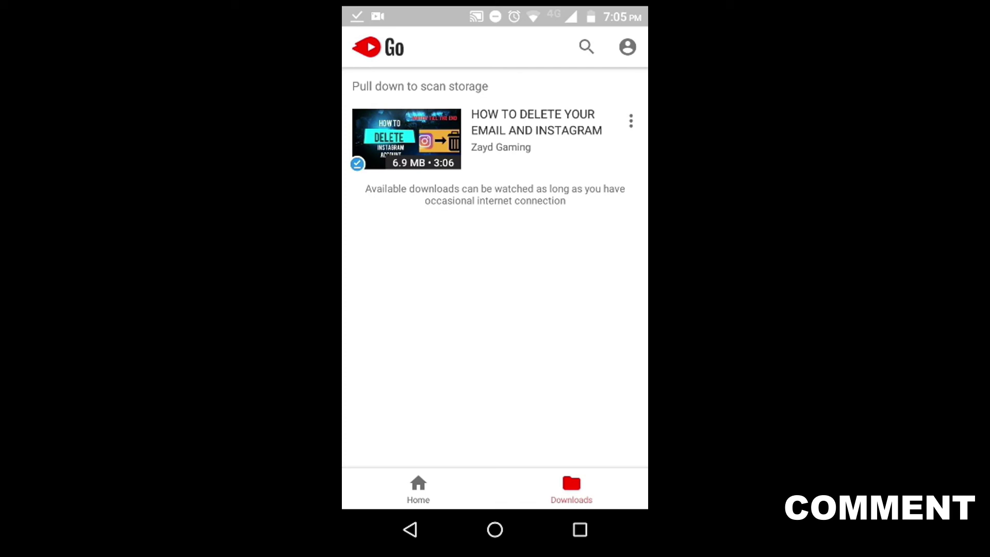
left_click(631, 121)
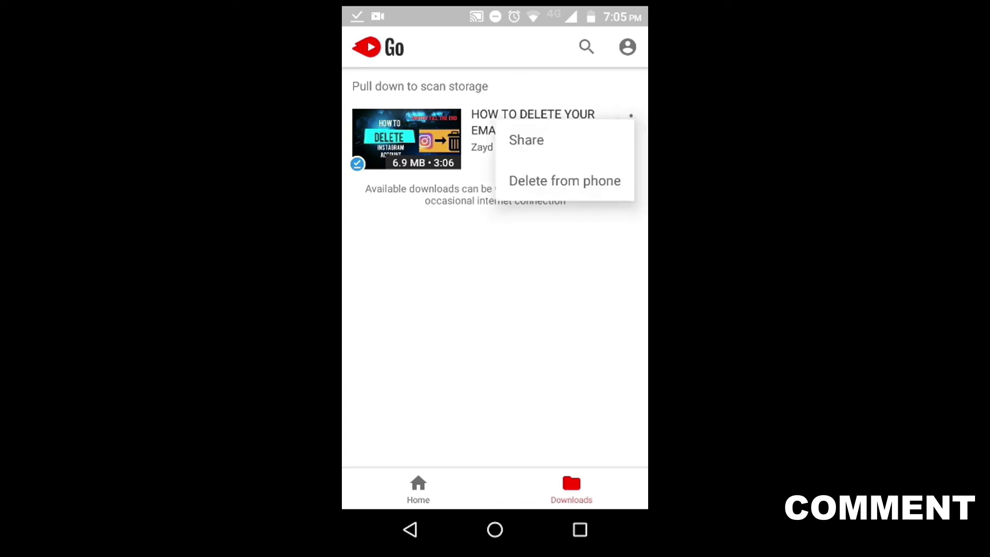
left_click(526, 140)
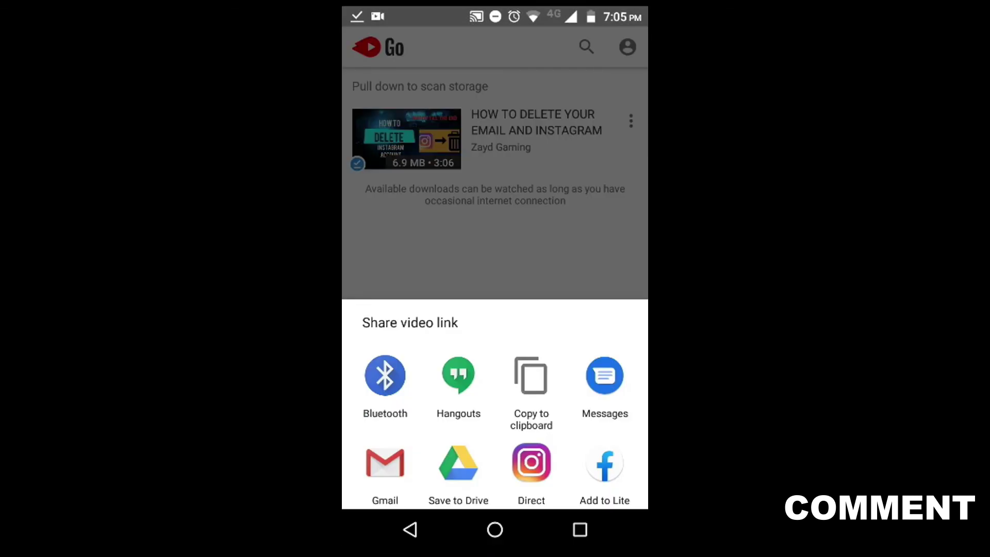
left_click_drag(504, 382, 531, 277)
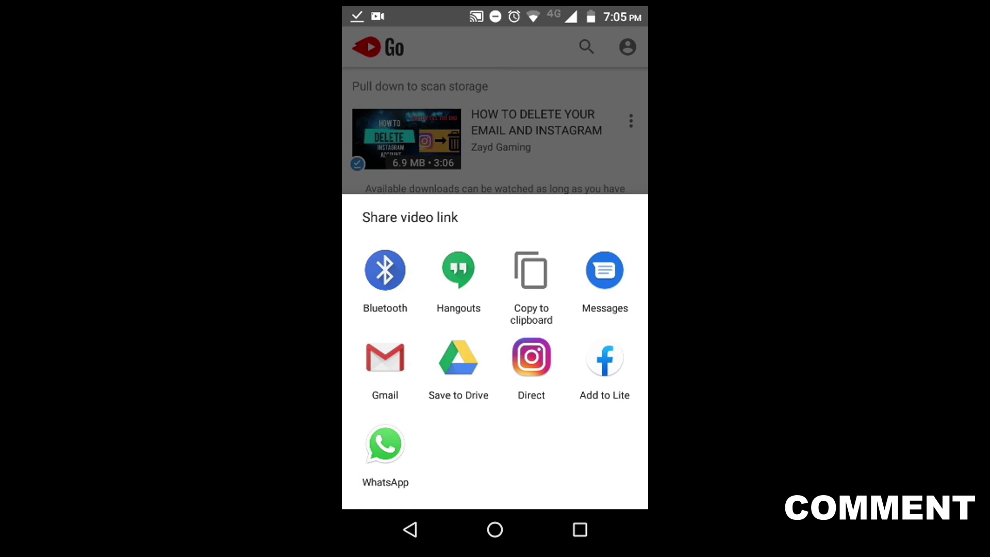
left_click(410, 529)
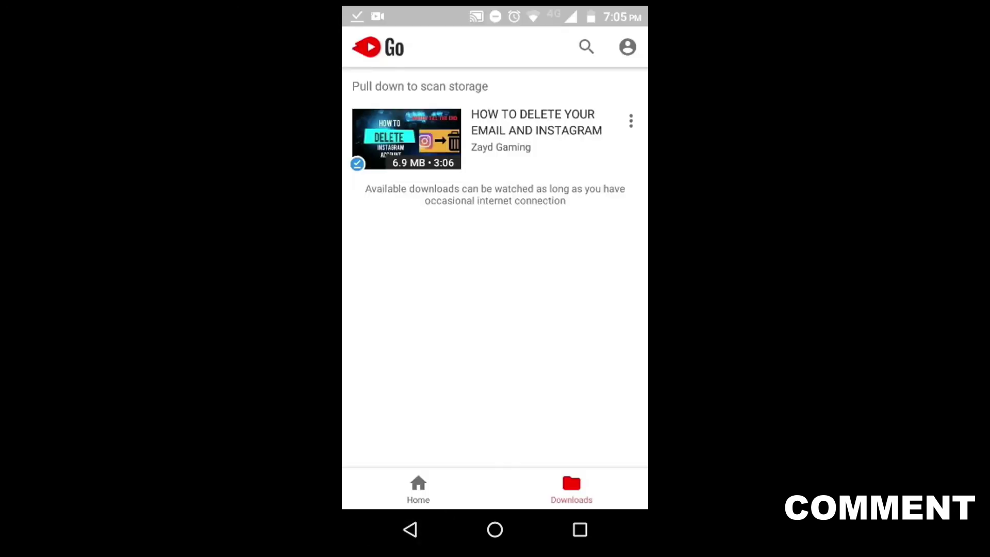